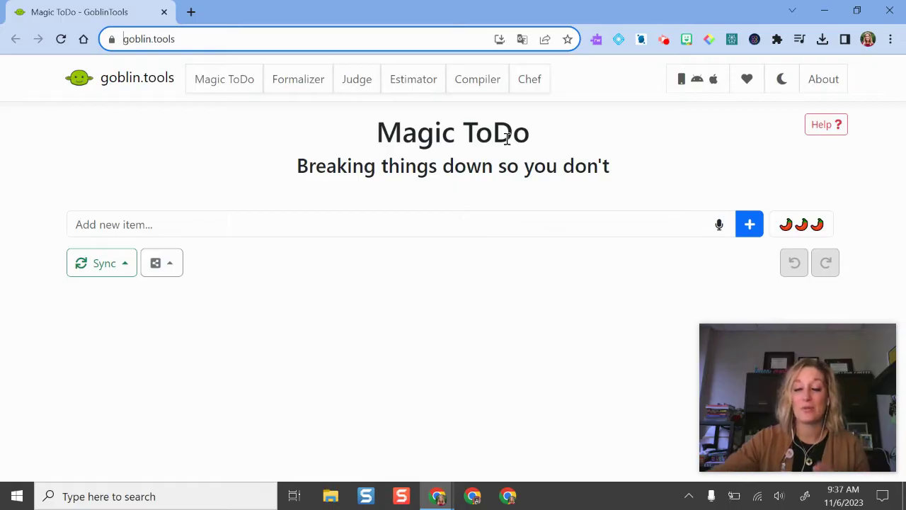
# - Raise breakdown spiciness to four chilis and start typing the HECC conference, desk and copies task
pyautogui.click(397, 221)
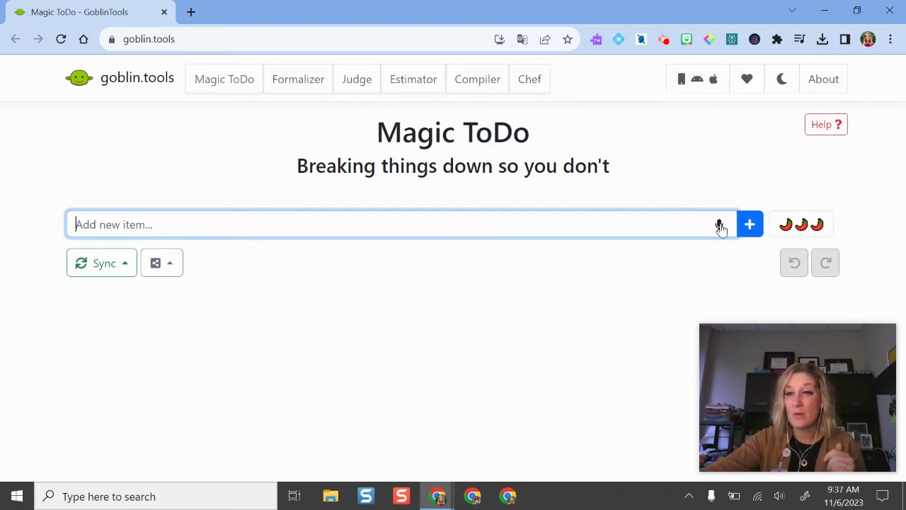
pyautogui.click(800, 225)
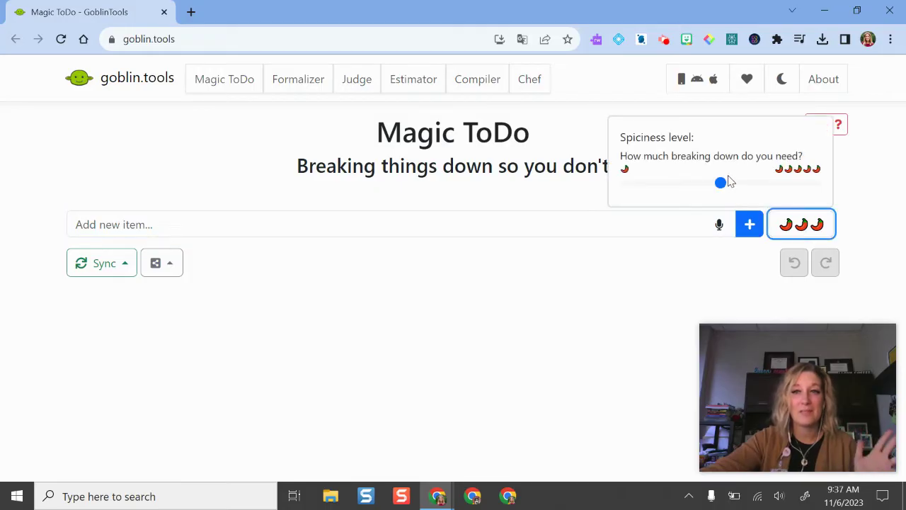
pyautogui.moveTo(720, 182); pyautogui.dragTo(752, 183)
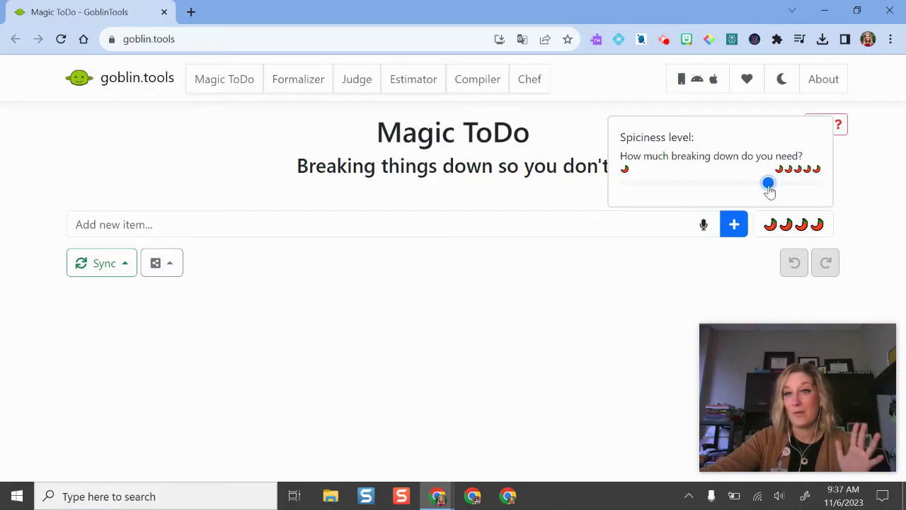
pyautogui.click(481, 226)
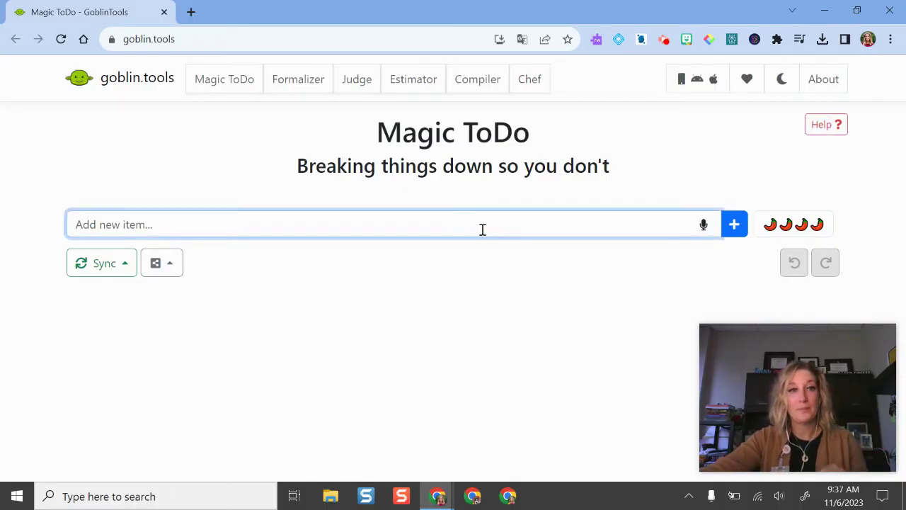
pyautogui.write('Create presentation for HECC conference, tidy up ')
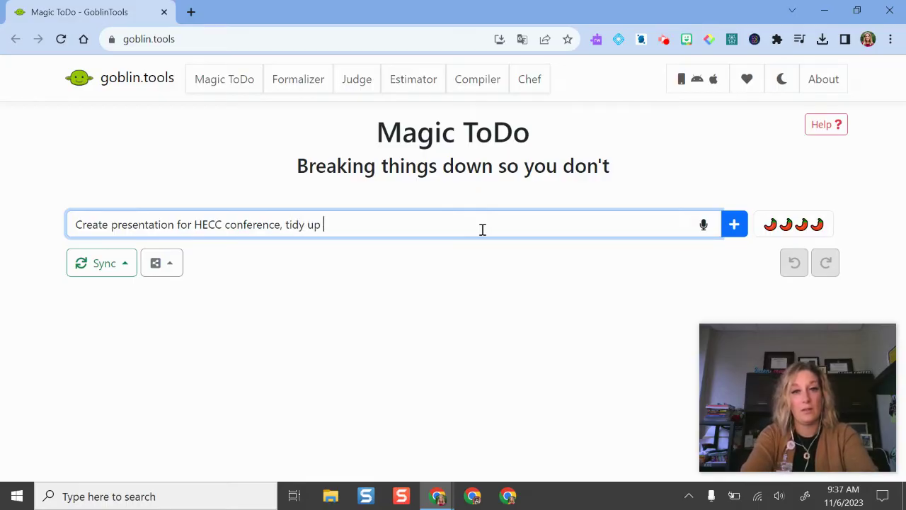
pyautogui.write('my desk, make copie')
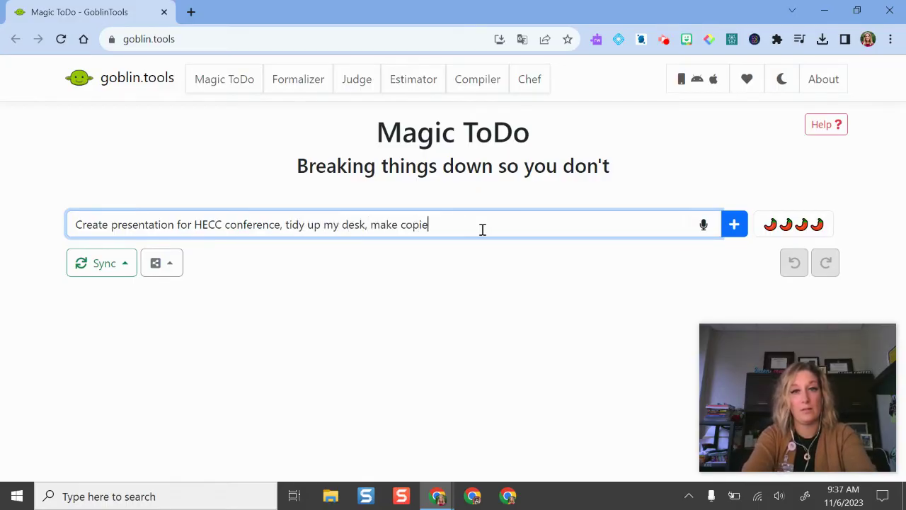
pyautogui.write('s of my presentation slid')
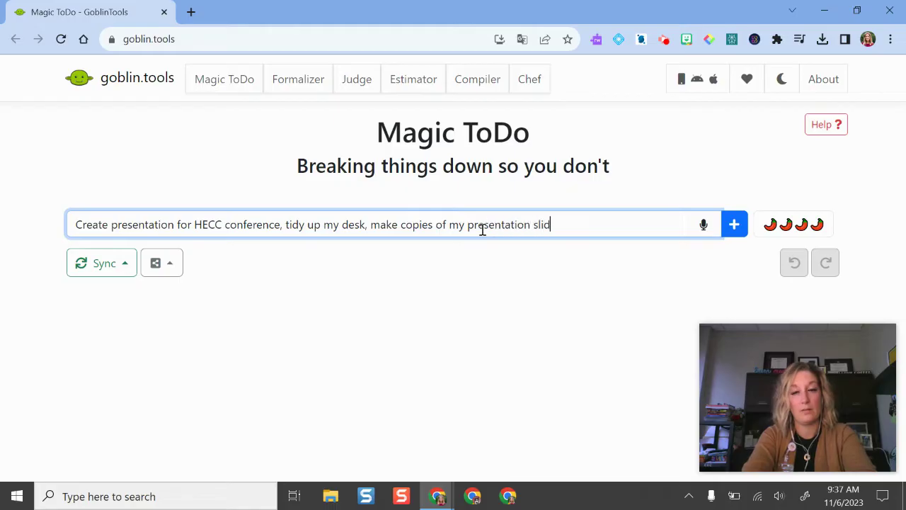
pyautogui.write('es, and email b')
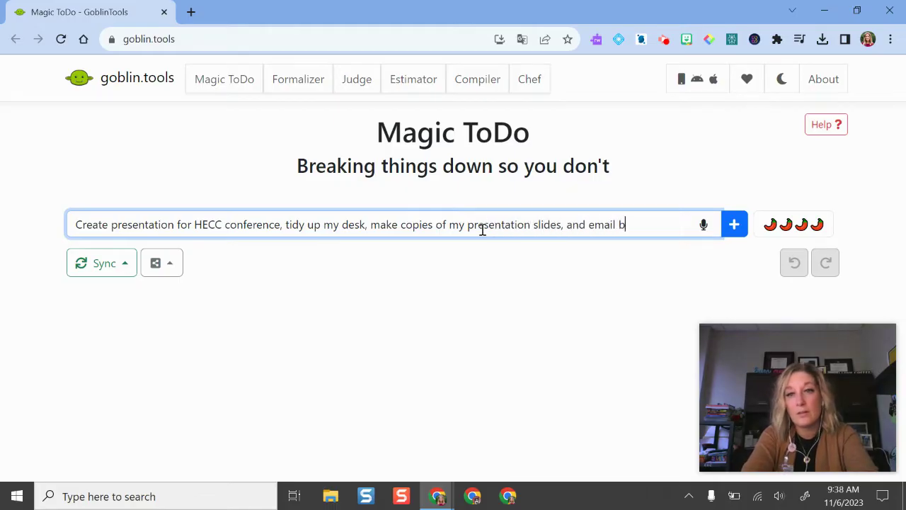
pyautogui.write('ack 3 teachers ')
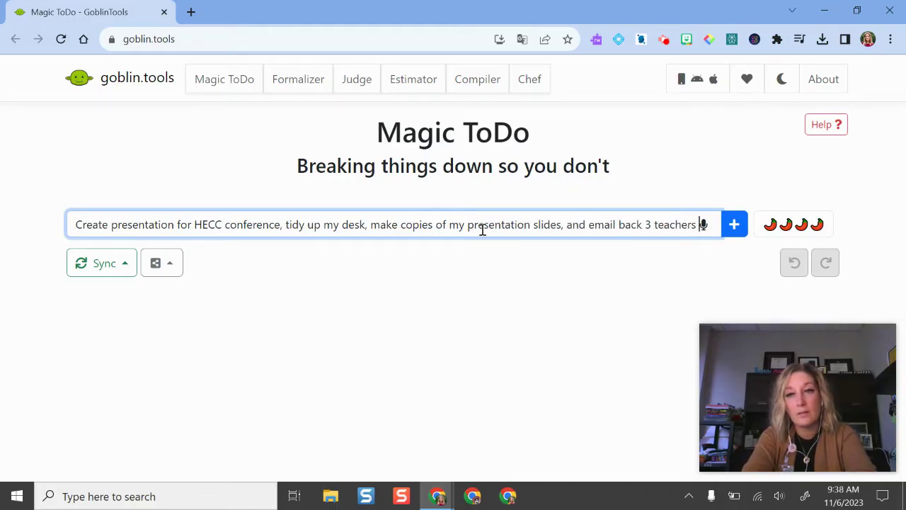
pyautogui.write('on their Canvas questions')
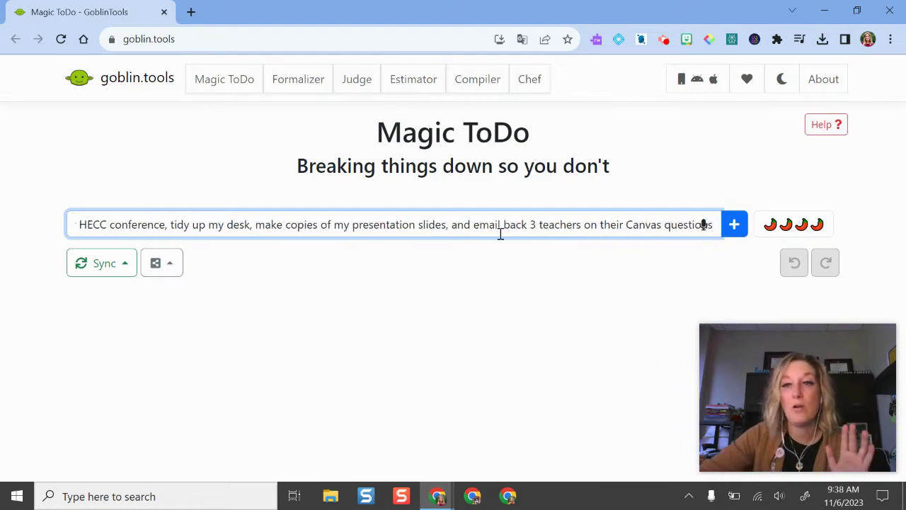
# - Add the HECC conference task to the list and break it down with the magic wand
pyautogui.click(732, 223)
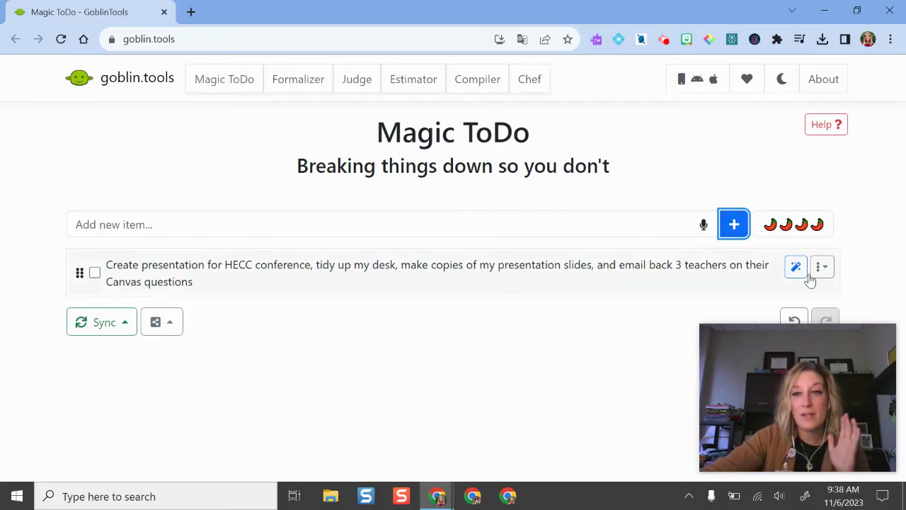
pyautogui.moveTo(781, 366); pyautogui.dragTo(391, 35)
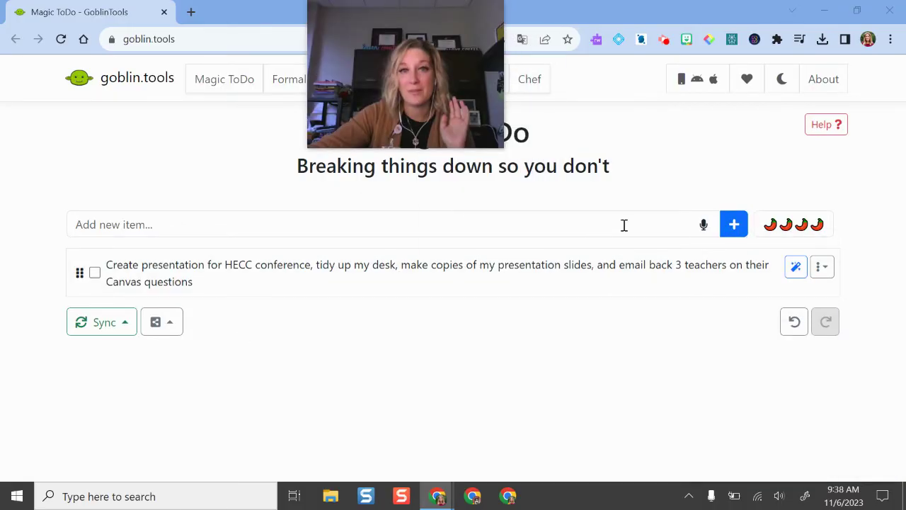
pyautogui.click(796, 269)
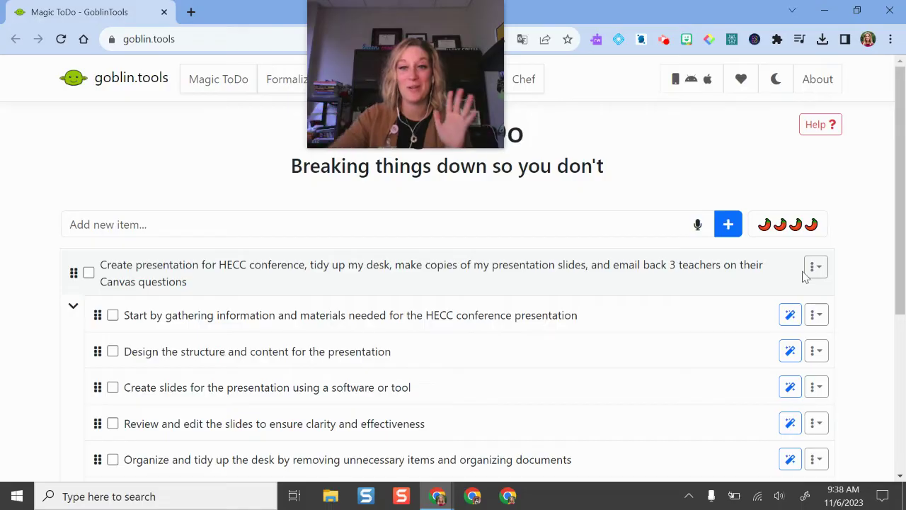
# - Scroll the generated subtasks and show the first subtask's Estimate, Edit, Add Subtask and Remove actions
pyautogui.scroll(-1, 598, 346)
pyautogui.scroll(-1, 566, 306)
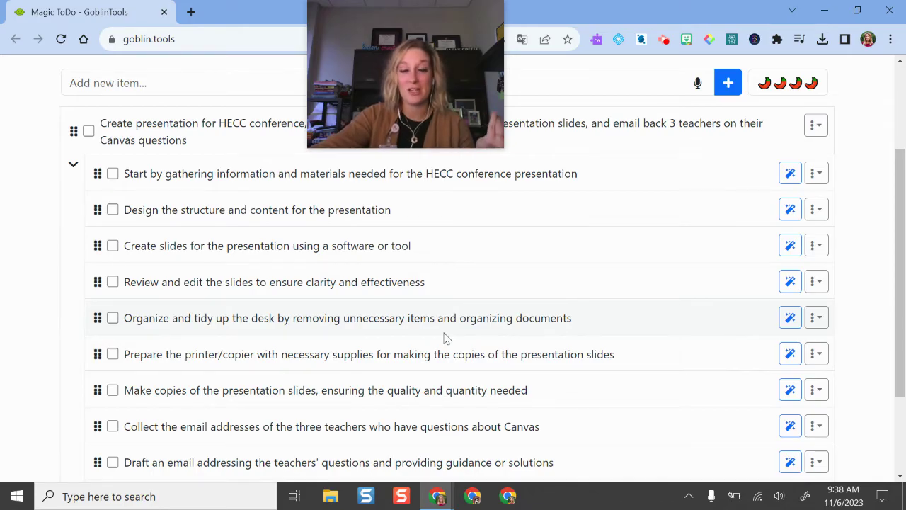
pyautogui.scroll(-1, 425, 297)
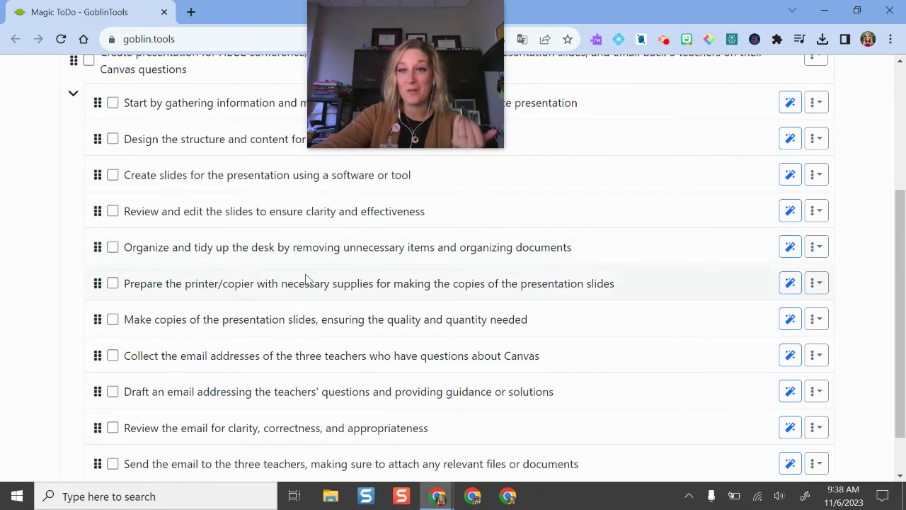
pyautogui.click(815, 217)
pyautogui.scroll(2, 814, 220)
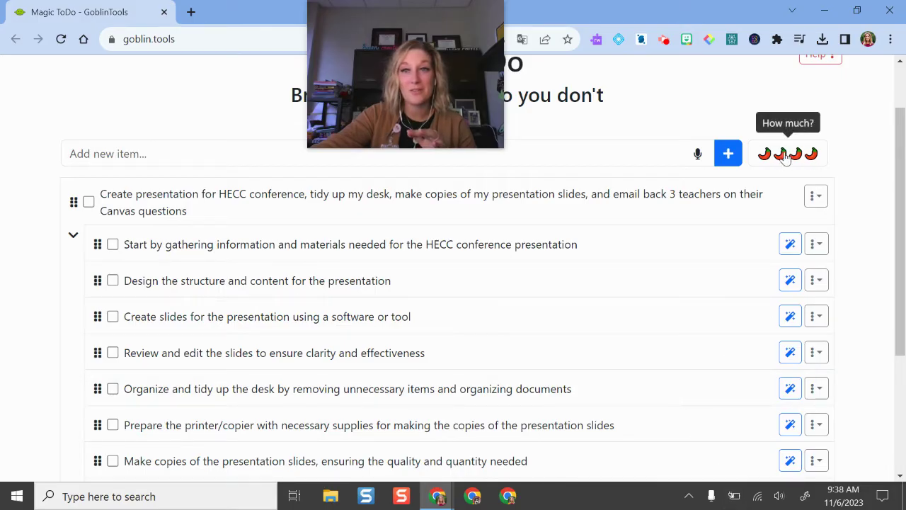
pyautogui.click(816, 243)
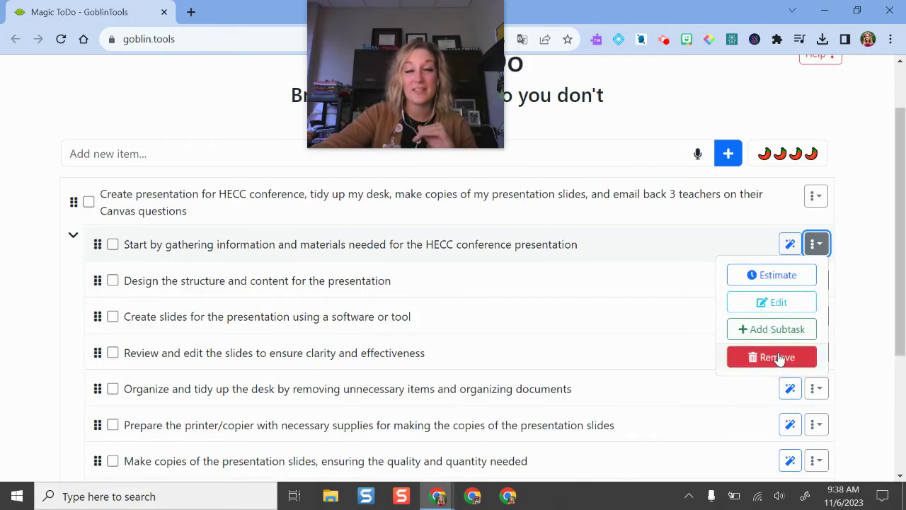
# - Check off the gathering-materials subtask and estimate the Design structure subtask at 2 hours
pyautogui.click(112, 243)
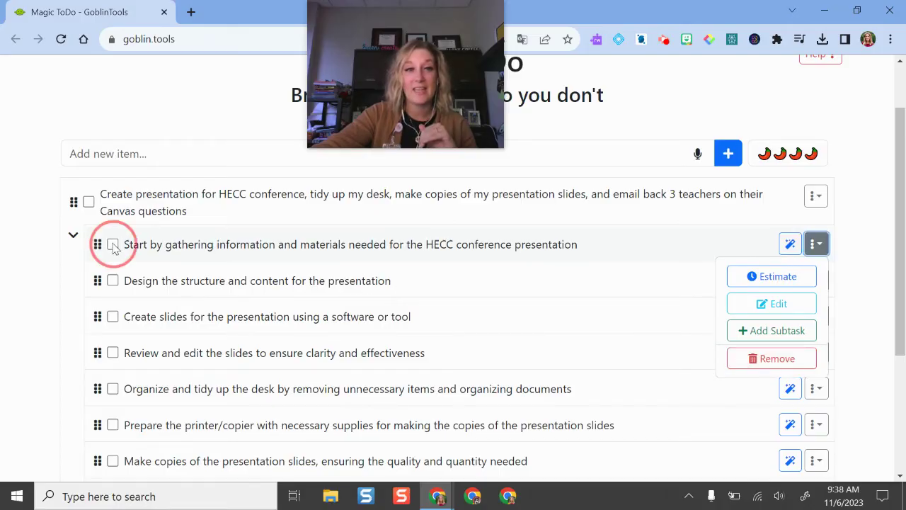
pyautogui.click(816, 280)
pyautogui.scroll(-2, 814, 240)
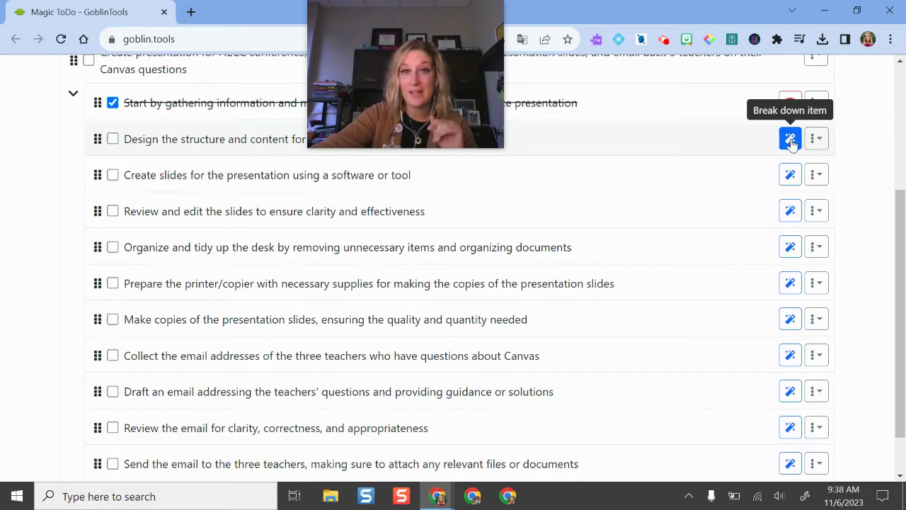
pyautogui.click(817, 140)
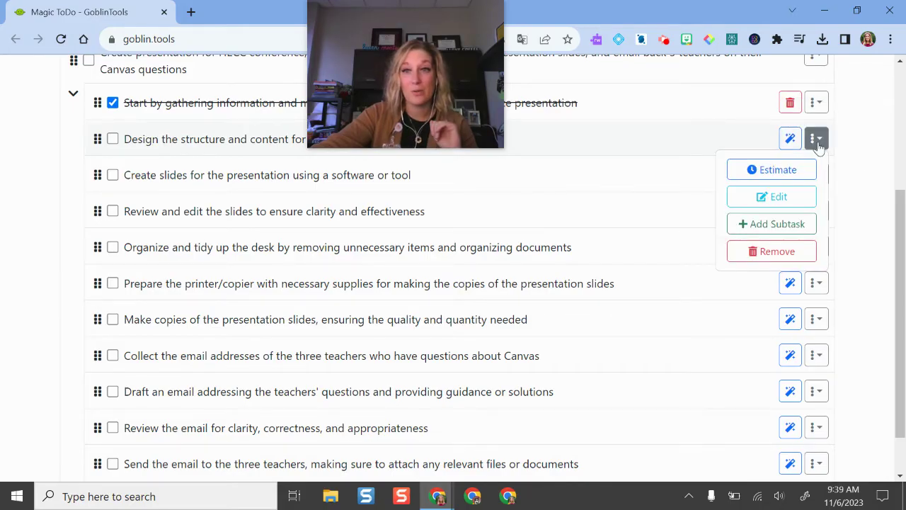
pyautogui.click(796, 175)
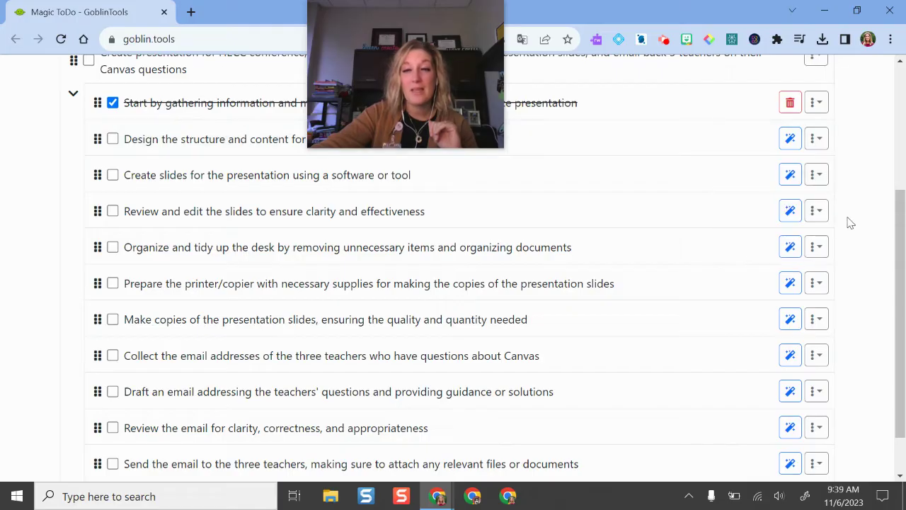
pyautogui.scroll(1, 825, 188)
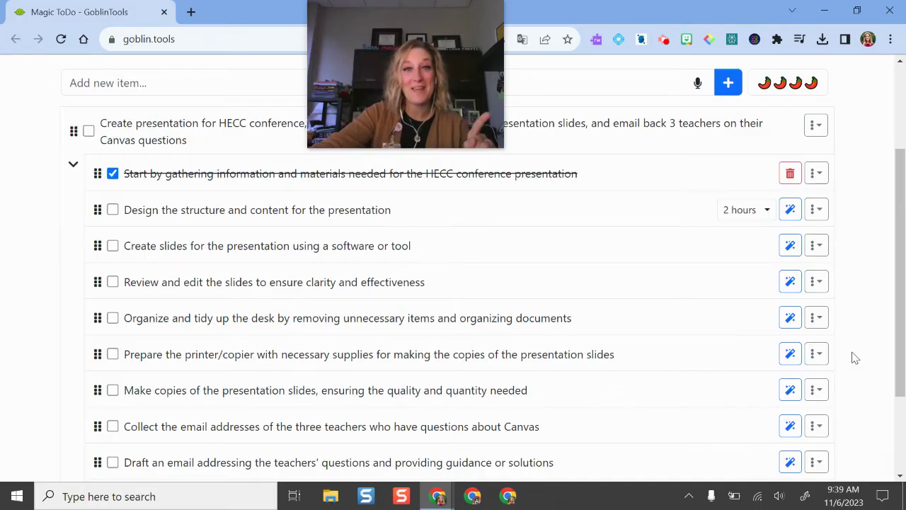
pyautogui.click(821, 354)
pyautogui.click(817, 245)
pyautogui.click(883, 329)
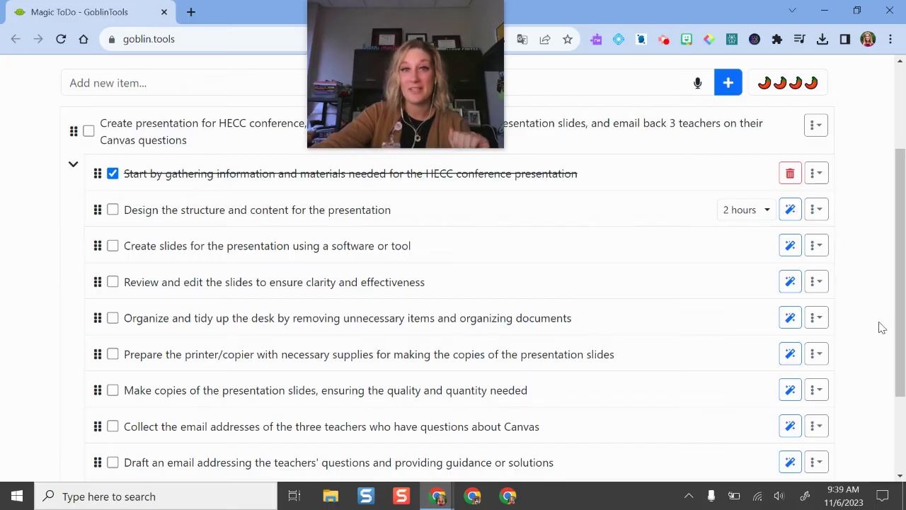
pyautogui.scroll(-3, 882, 327)
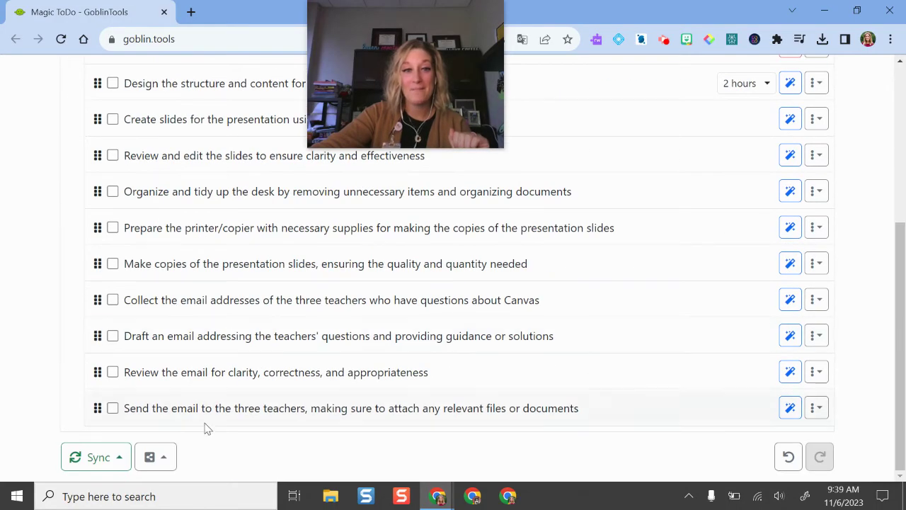
# - Show the Sync panel asking for a username and password to sync the list
pyautogui.click(117, 461)
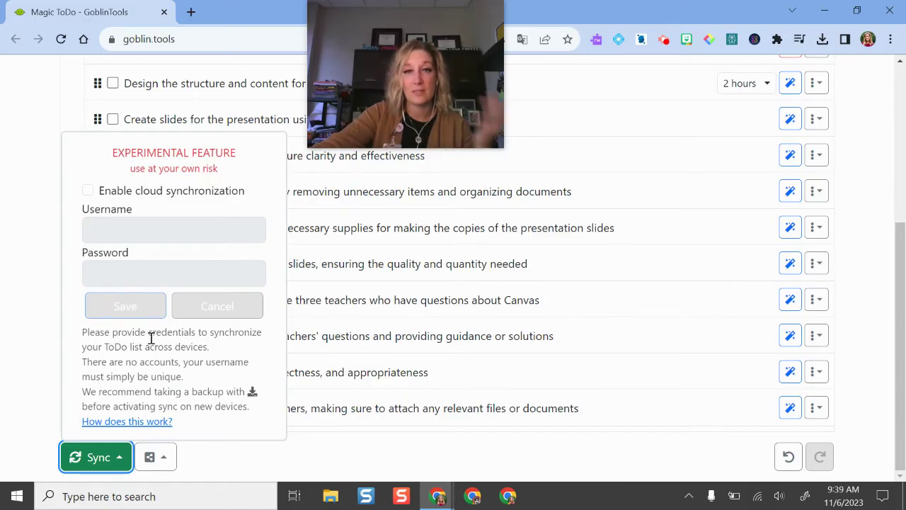
pyautogui.click(861, 411)
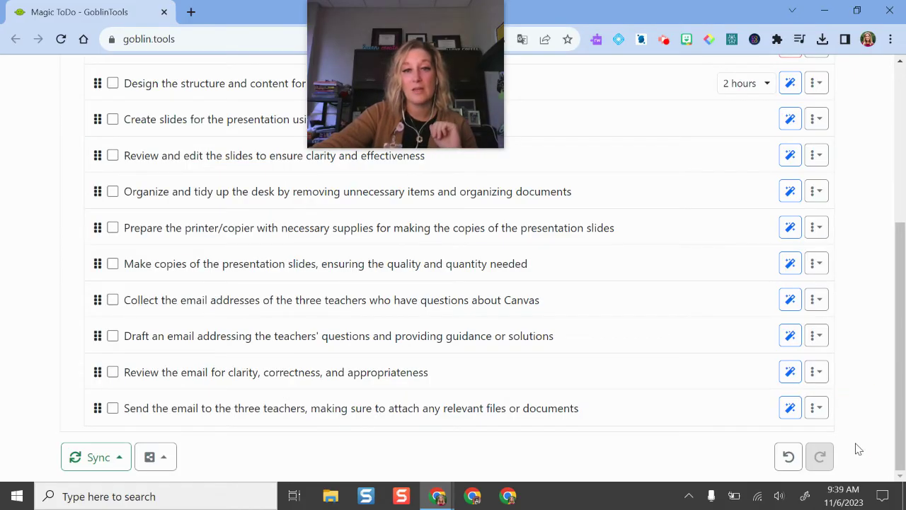
pyautogui.click(156, 457)
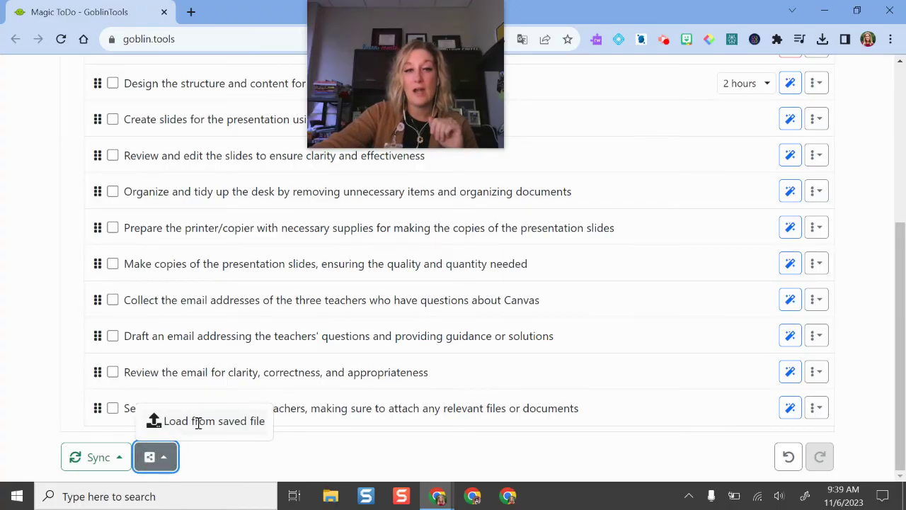
pyautogui.click(872, 409)
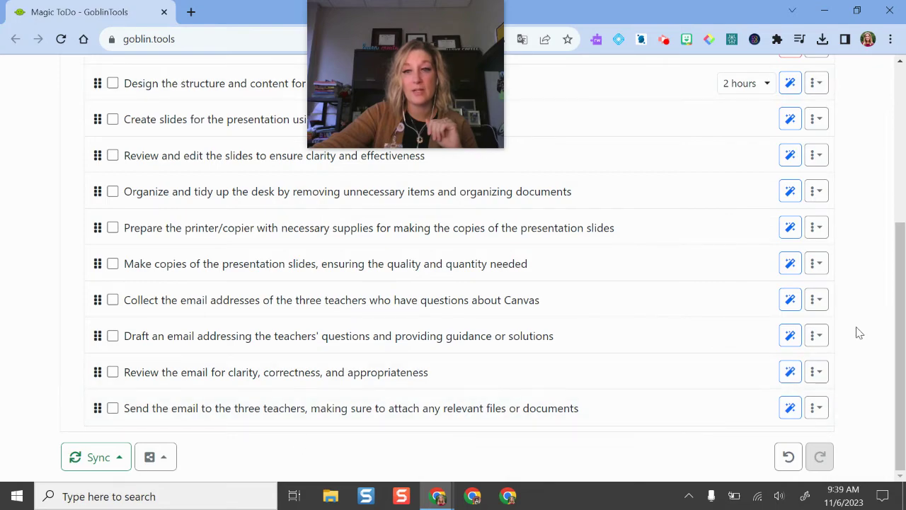
pyautogui.scroll(4, 855, 333)
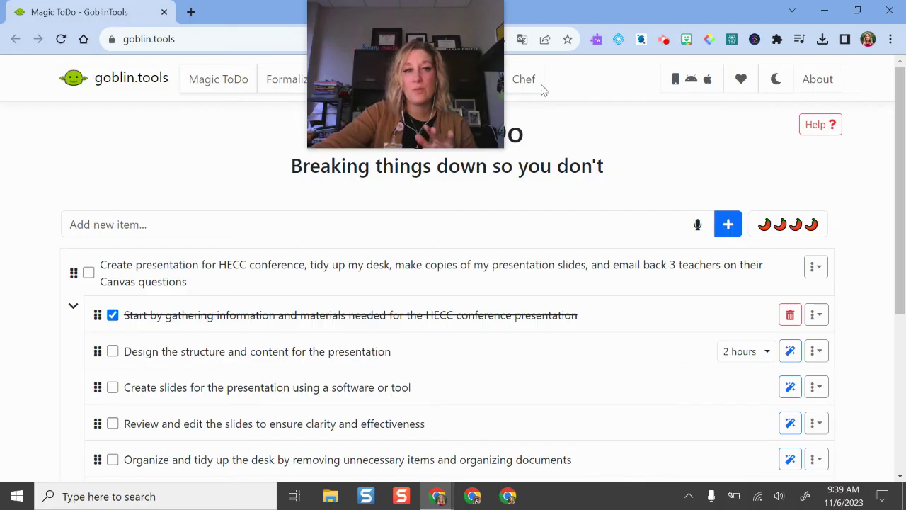
pyautogui.scroll(-3, 254, 206)
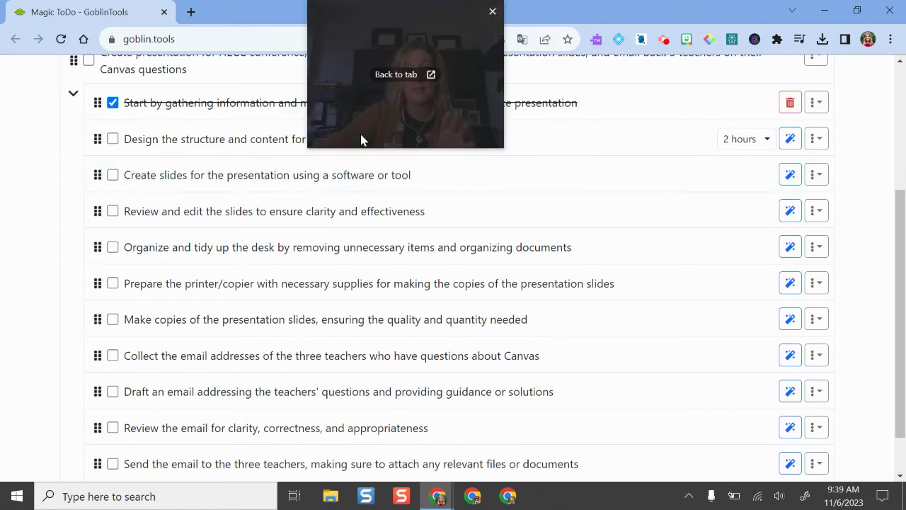
pyautogui.scroll(3, 834, 259)
pyautogui.moveTo(448, 61); pyautogui.dragTo(831, 61)
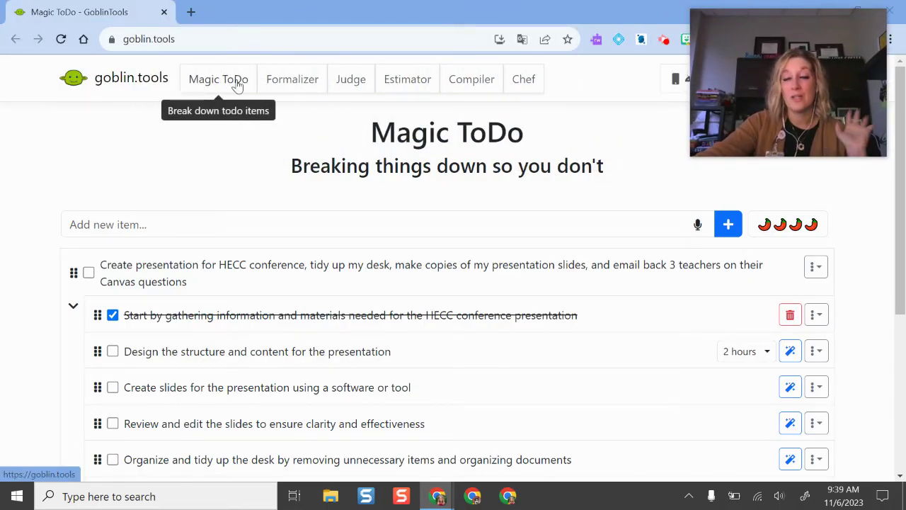
# - Go to Formalizer and view its 'Make my text' styles like Less snarky and Bullet points
pyautogui.click(293, 79)
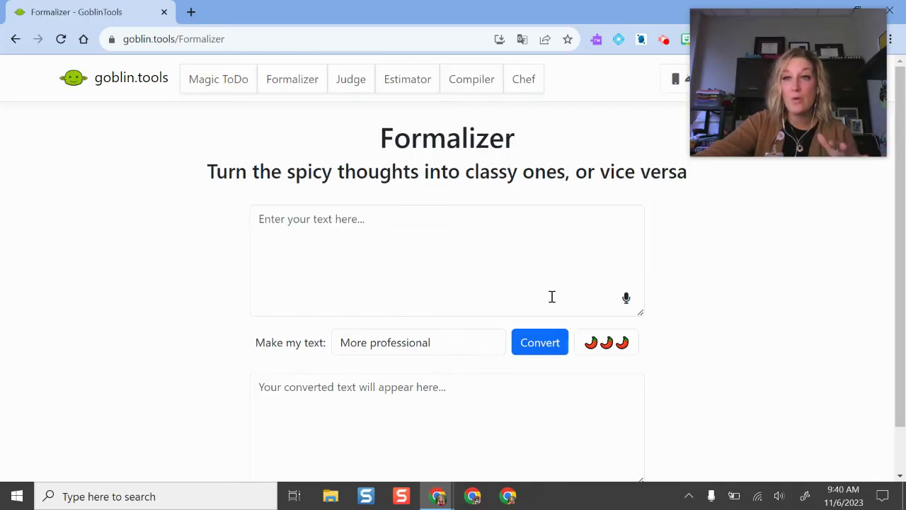
pyautogui.scroll(-1, 491, 273)
pyautogui.click(428, 208)
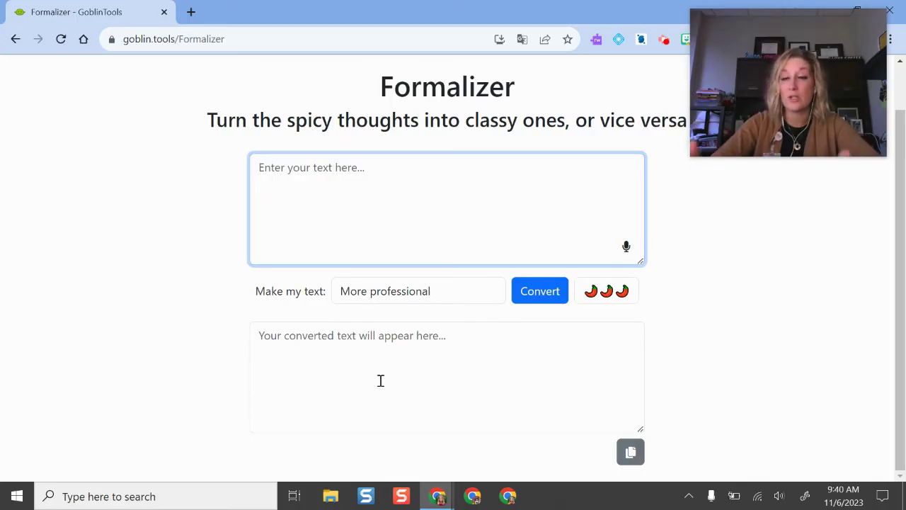
pyautogui.click(440, 295)
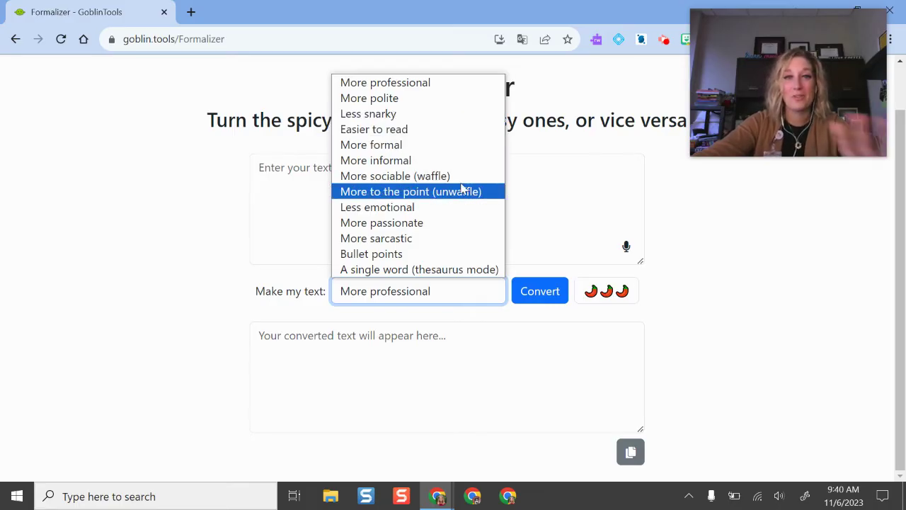
# - Leave the Formalizer style at More professional and go to The Judge page
pyautogui.click(732, 314)
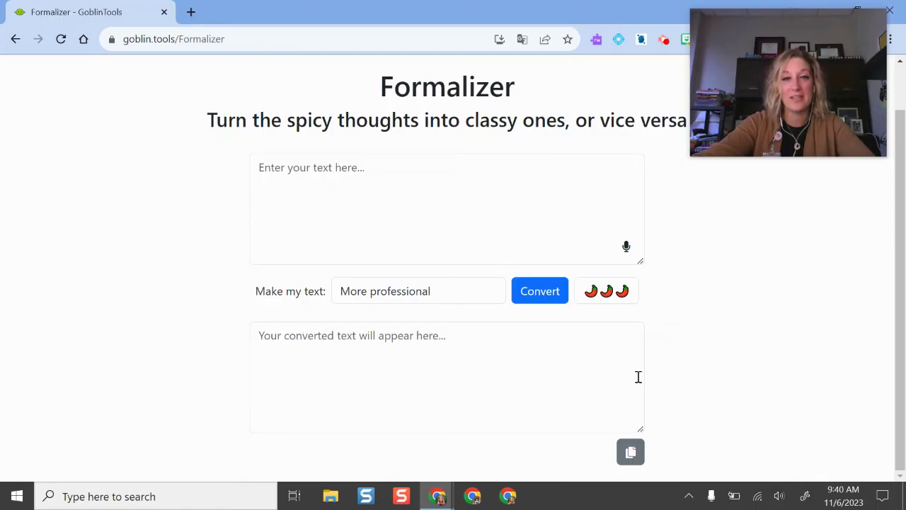
pyautogui.scroll(1, 637, 377)
pyautogui.click(352, 80)
pyautogui.scroll(-1, 425, 269)
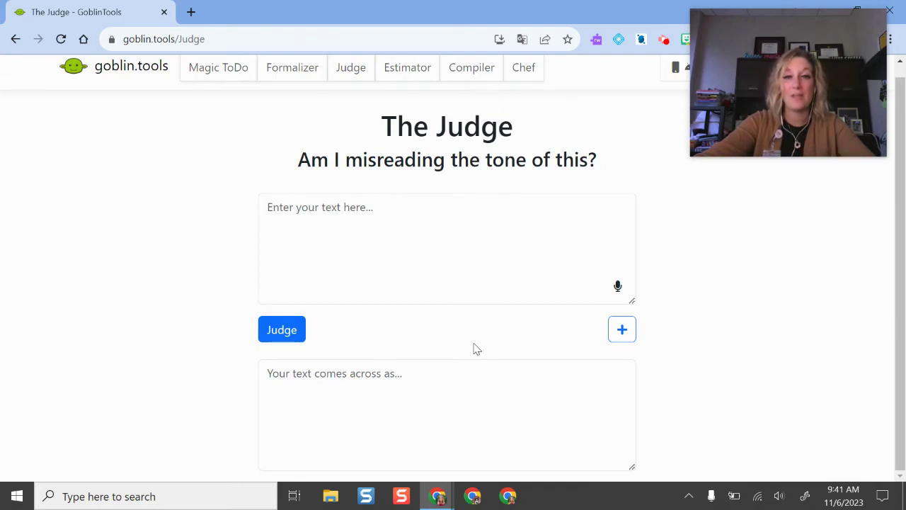
# - Add a reply box beneath The Judge's text box, then go to the Estimator
pyautogui.click(622, 329)
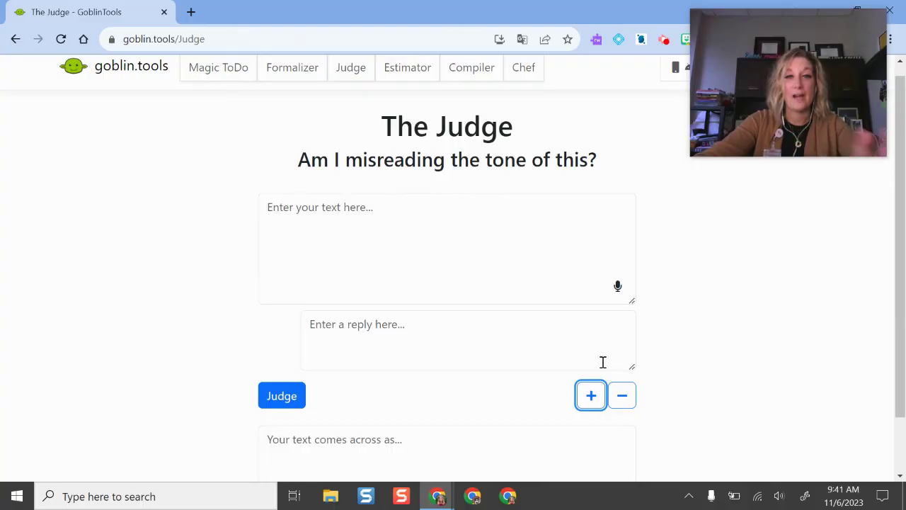
pyautogui.scroll(-1, 430, 224)
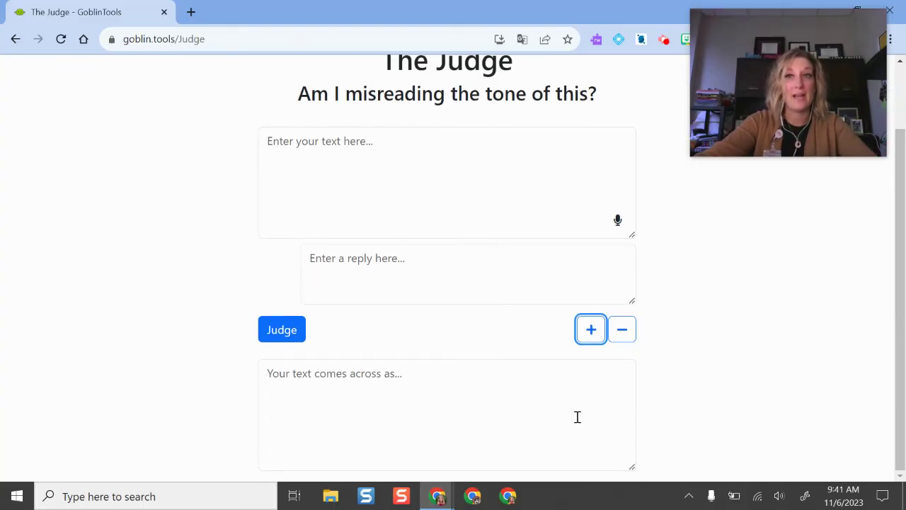
pyautogui.scroll(1, 559, 403)
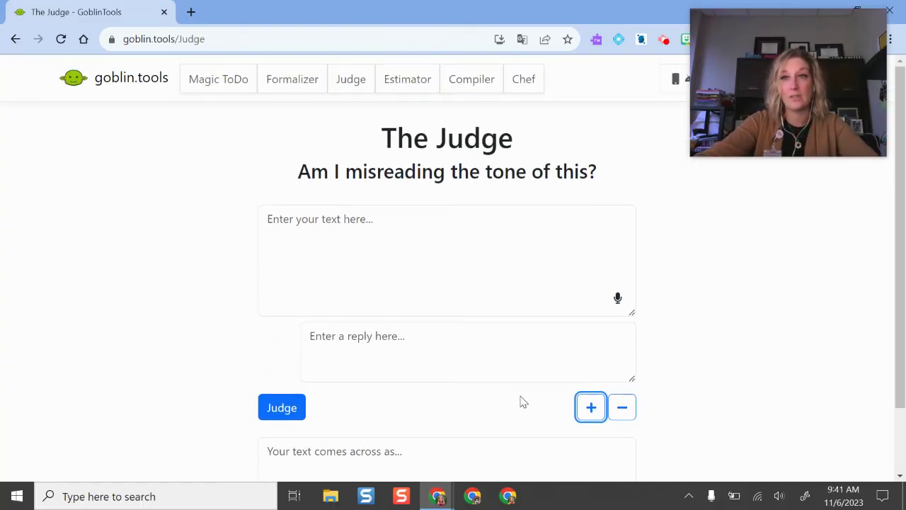
pyautogui.click(393, 82)
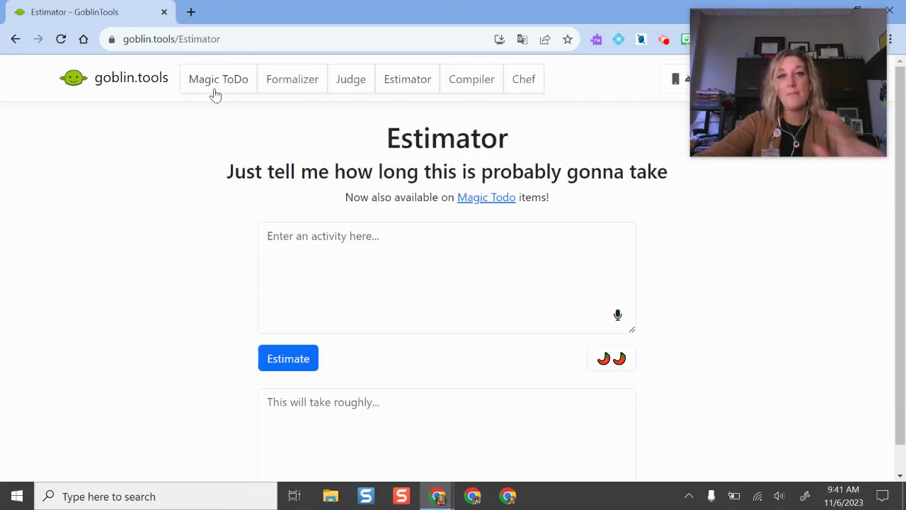
pyautogui.scroll(-1, 435, 225)
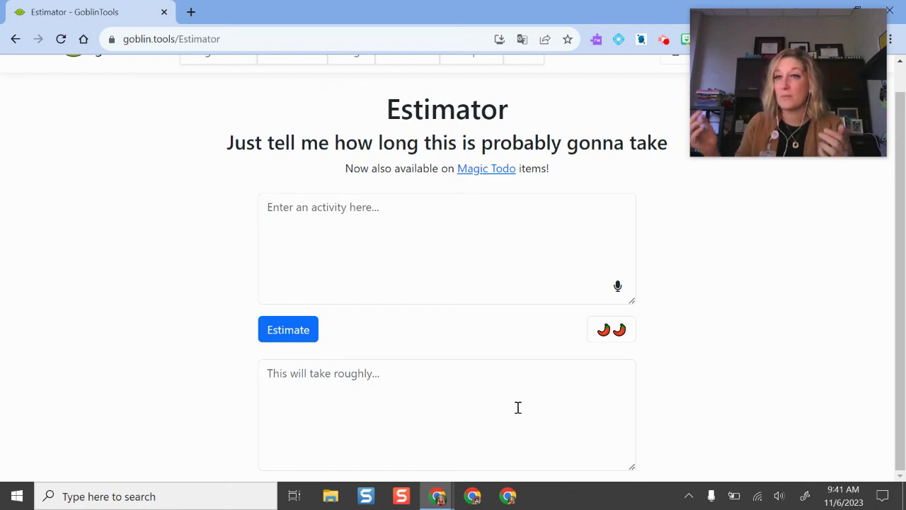
pyautogui.scroll(1, 682, 354)
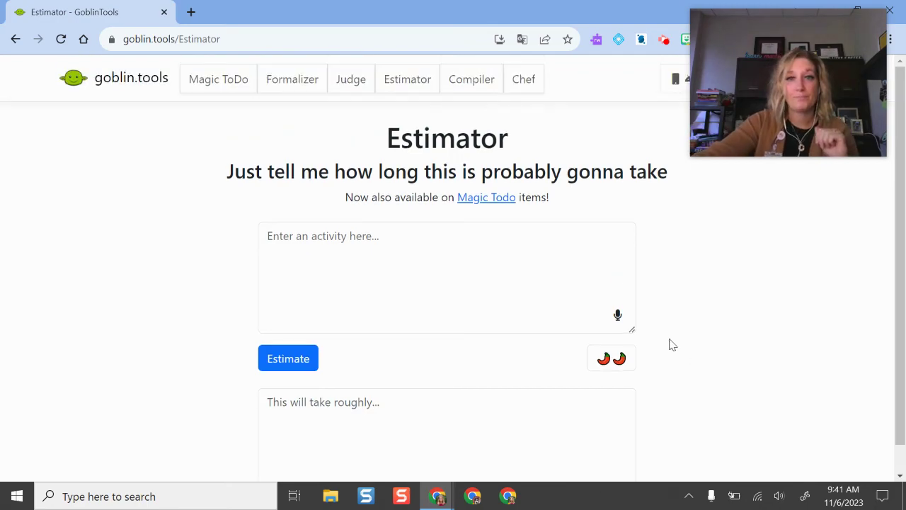
# - Visit the Compiler's braindump box, then go on to The Chef page
pyautogui.click(474, 86)
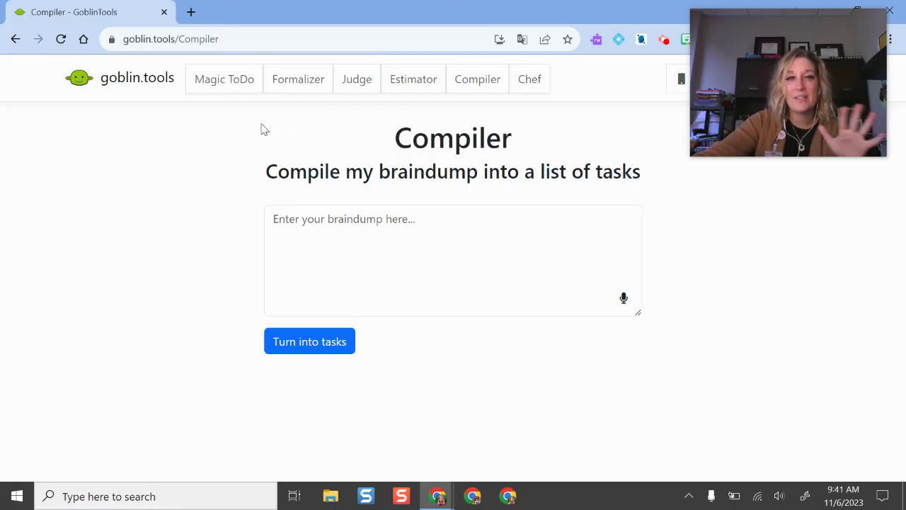
pyautogui.click(490, 250)
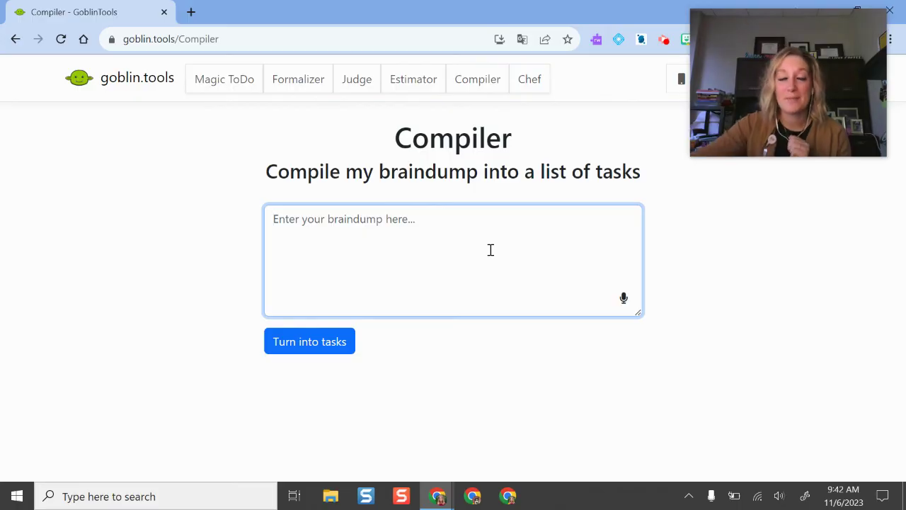
pyautogui.click(539, 82)
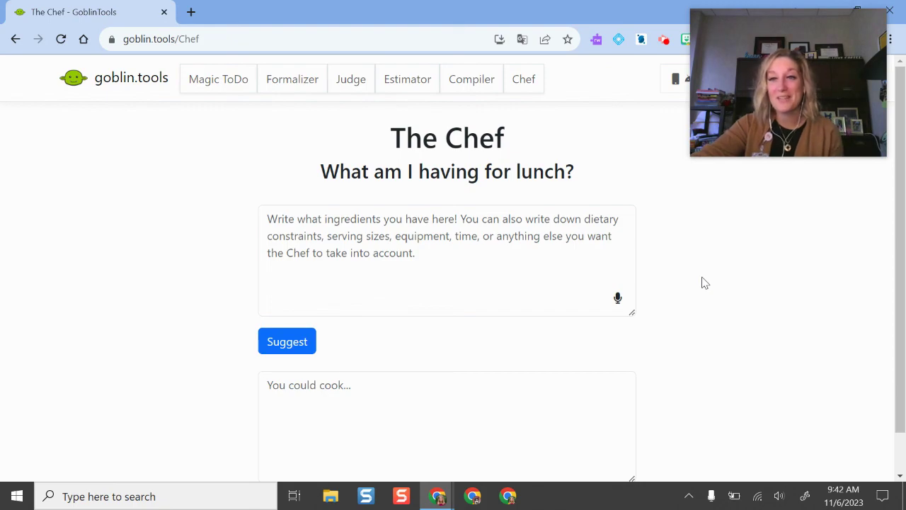
# - Look over The Chef's ingredients box, then return to the Magic ToDo task list
pyautogui.scroll(-1, 552, 251)
pyautogui.click(425, 226)
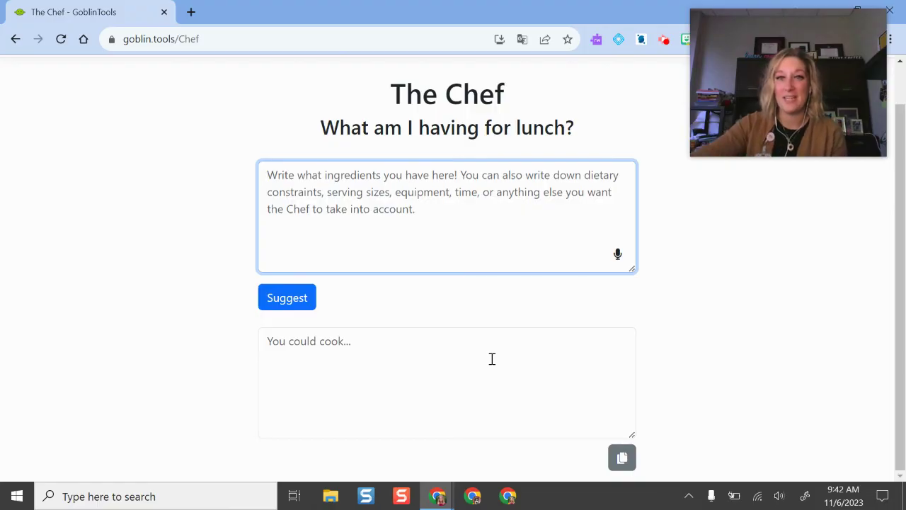
pyautogui.scroll(1, 495, 359)
pyautogui.click(210, 80)
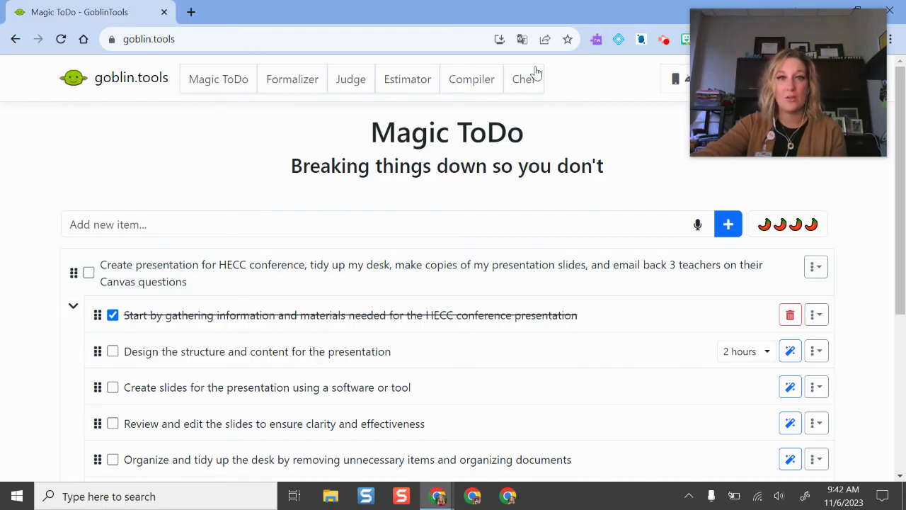
pyautogui.scroll(-4, 500, 216)
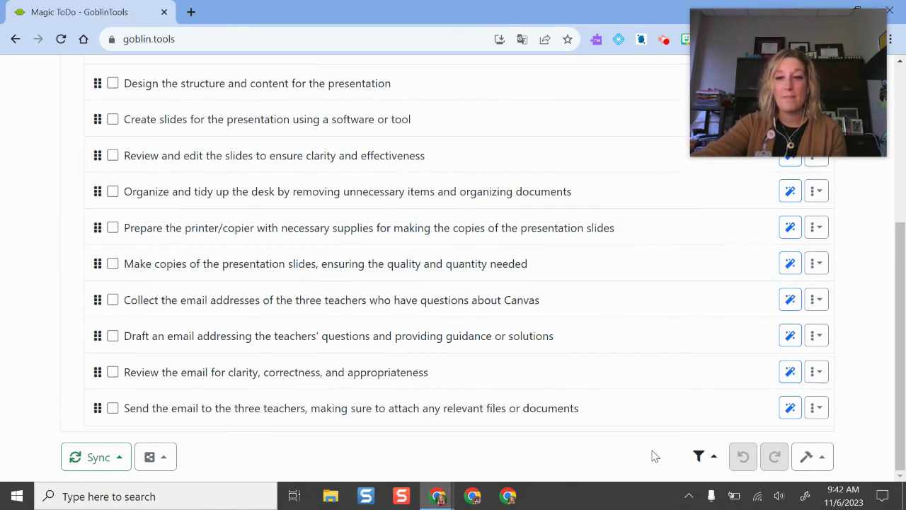
pyautogui.click(821, 458)
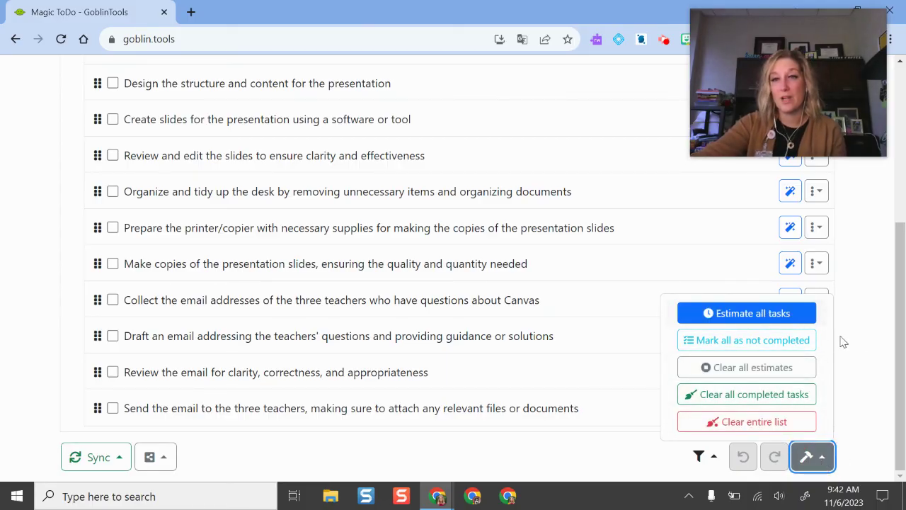
pyautogui.click(872, 330)
pyautogui.scroll(4, 871, 330)
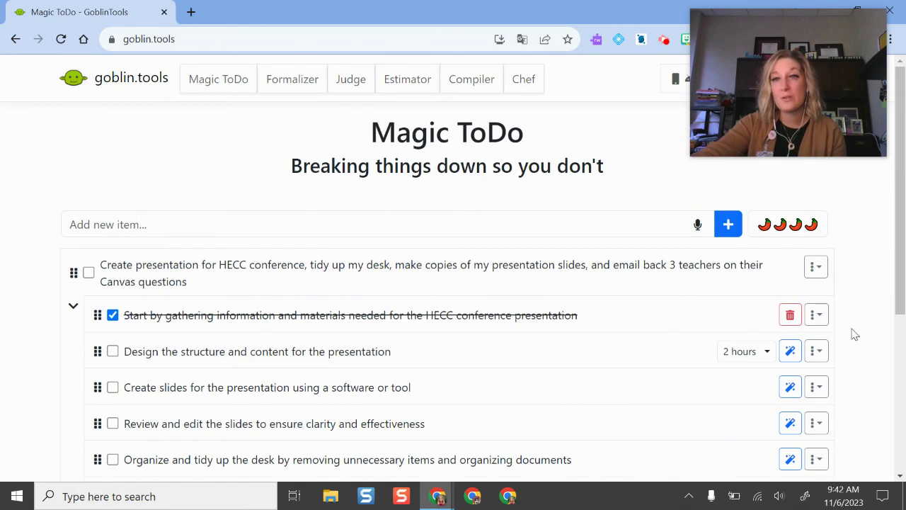